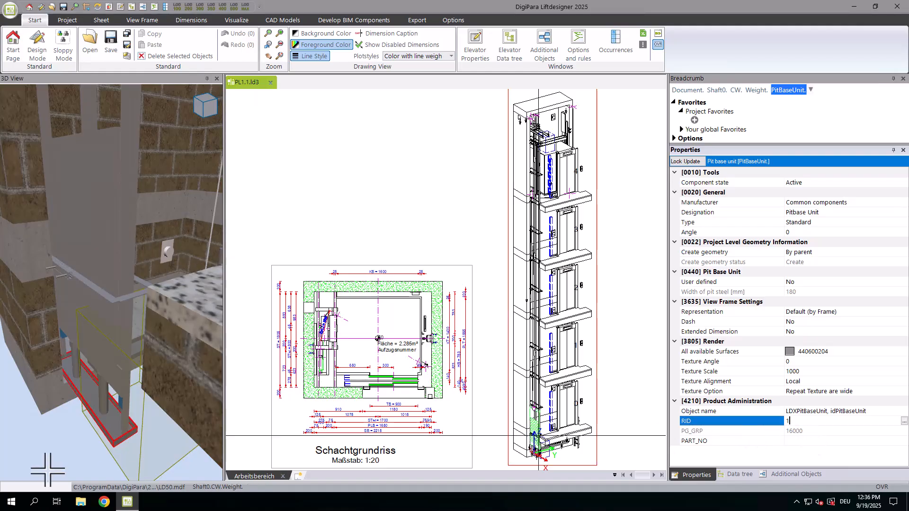
Step: Search for and launch the Datamanager application
{"action": "left_click", "coordinate": [35, 501]}
{"action": "type", "text": "datamanager"}
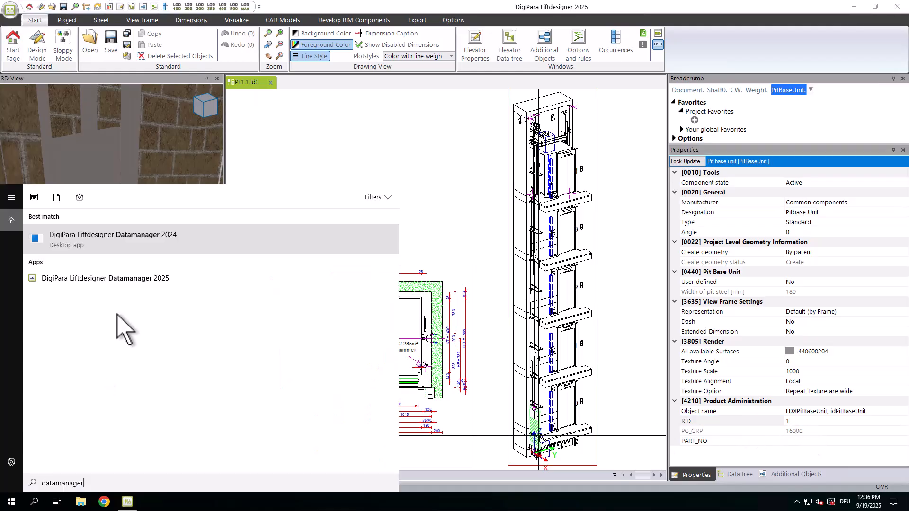
{"action": "left_click", "coordinate": [139, 279]}
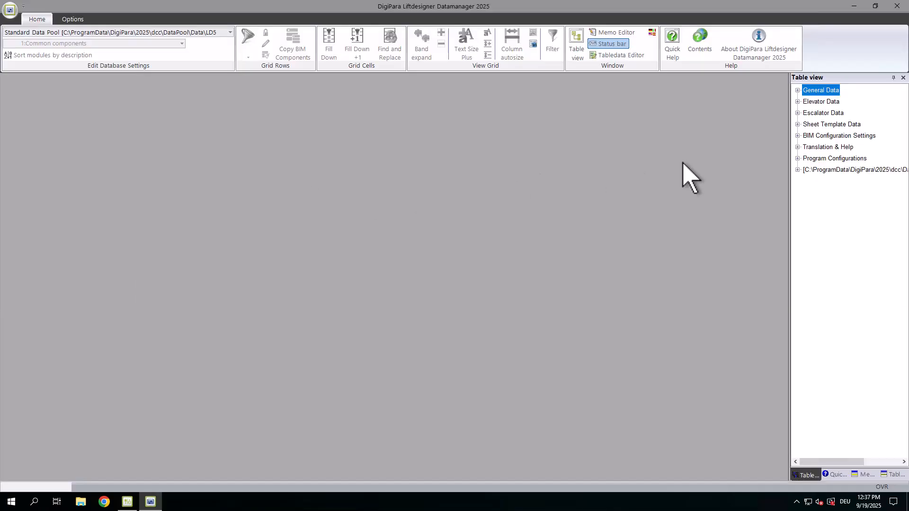
Step: Open the Pitbase Units table under Elevator Data's Other Components
{"action": "left_click", "coordinate": [798, 102]}
{"action": "left_click", "coordinate": [806, 204]}
{"action": "left_click", "coordinate": [831, 227]}
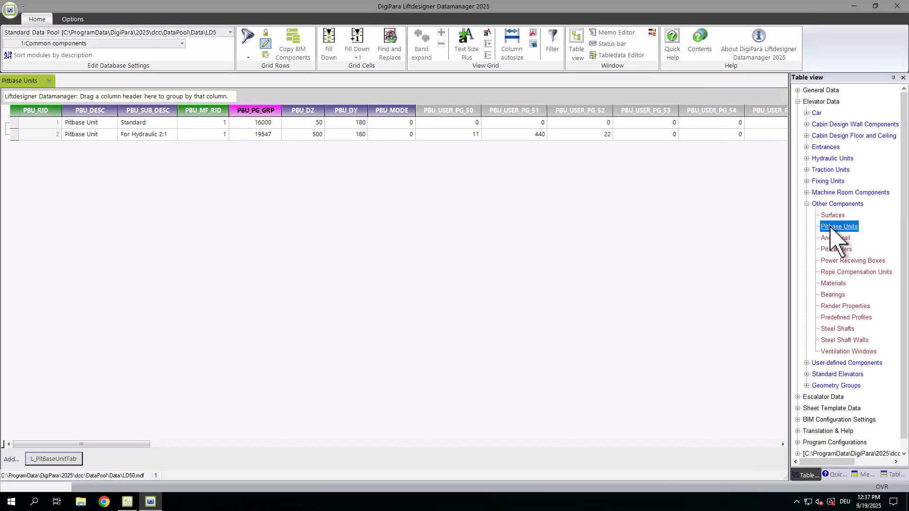
Step: Select the Standard pitbase unit row and start copying it as a BIM component
{"action": "left_click", "coordinate": [101, 124]}
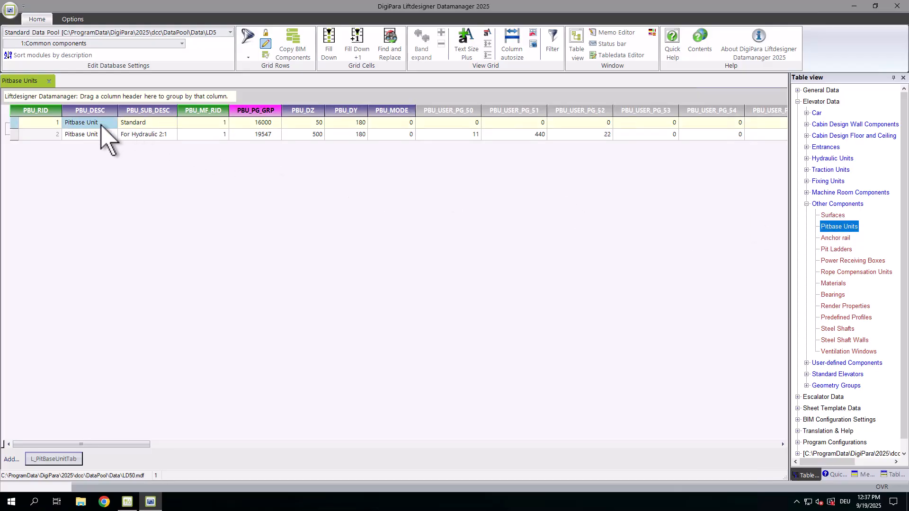
{"action": "left_click", "coordinate": [14, 123]}
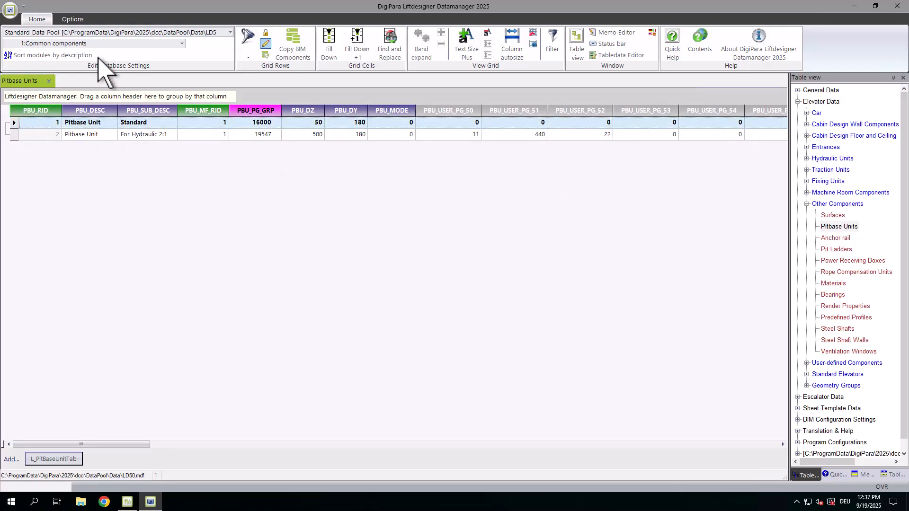
{"action": "left_click", "coordinate": [182, 44]}
{"action": "left_click", "coordinate": [183, 47]}
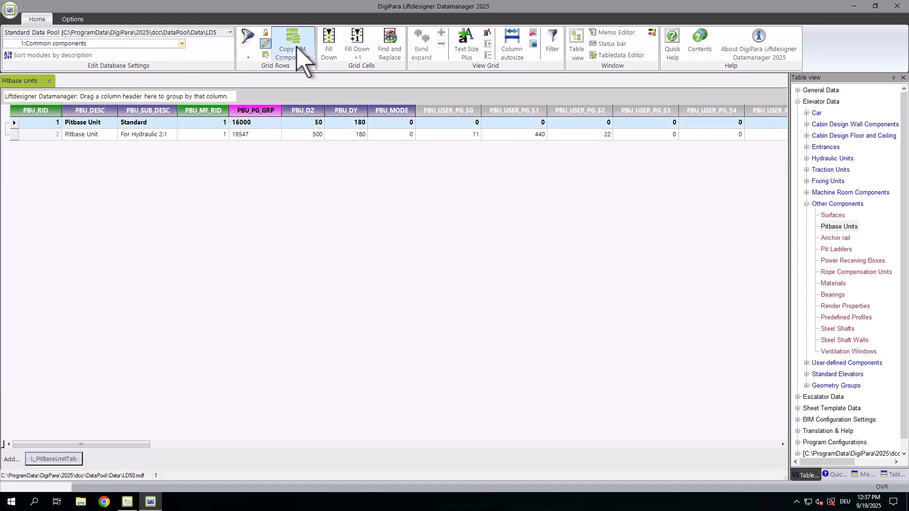
{"action": "left_click", "coordinate": [310, 55]}
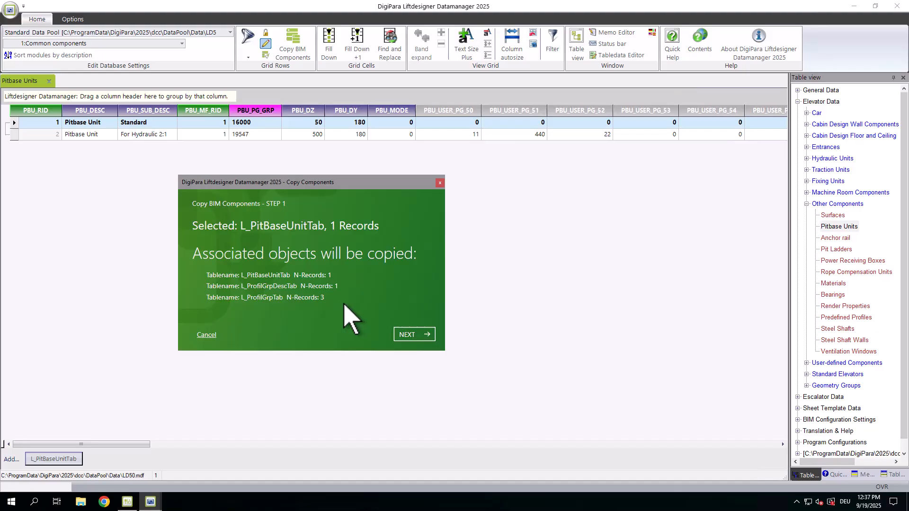
{"action": "left_click", "coordinate": [433, 337]}
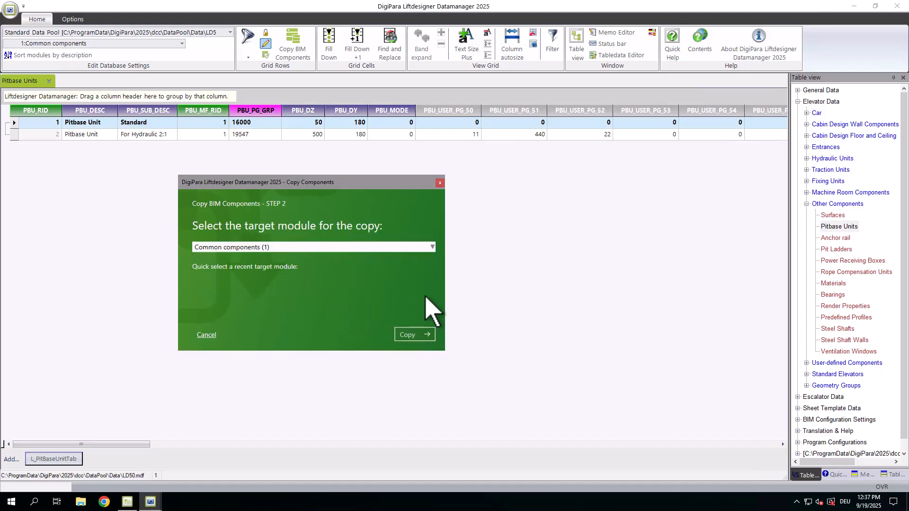
Step: Copy the pitbase unit into the LD-Developer (75) module and open the copy
{"action": "left_click", "coordinate": [431, 248]}
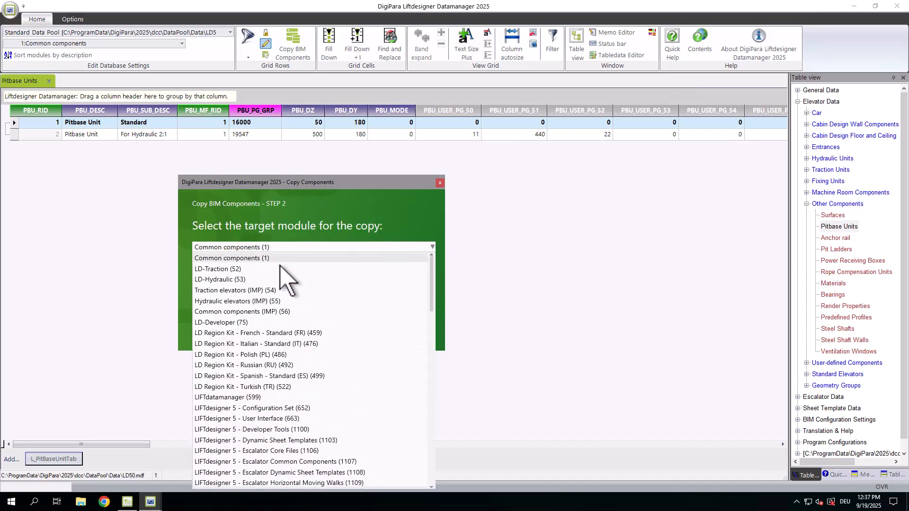
{"action": "left_click", "coordinate": [241, 322]}
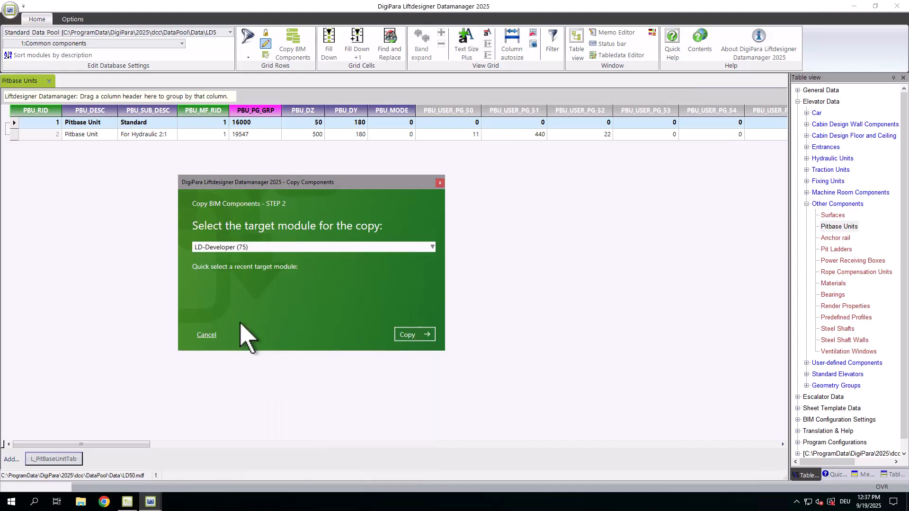
{"action": "left_click", "coordinate": [406, 335]}
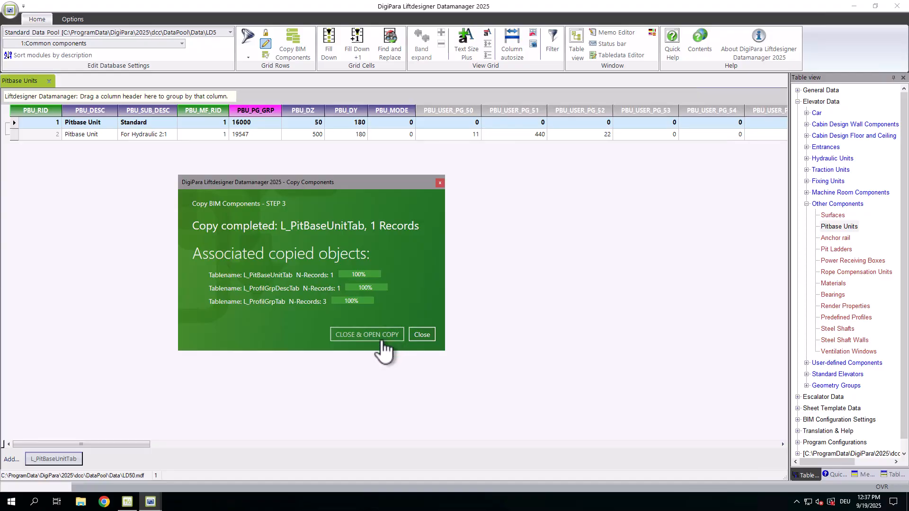
{"action": "left_click", "coordinate": [381, 340]}
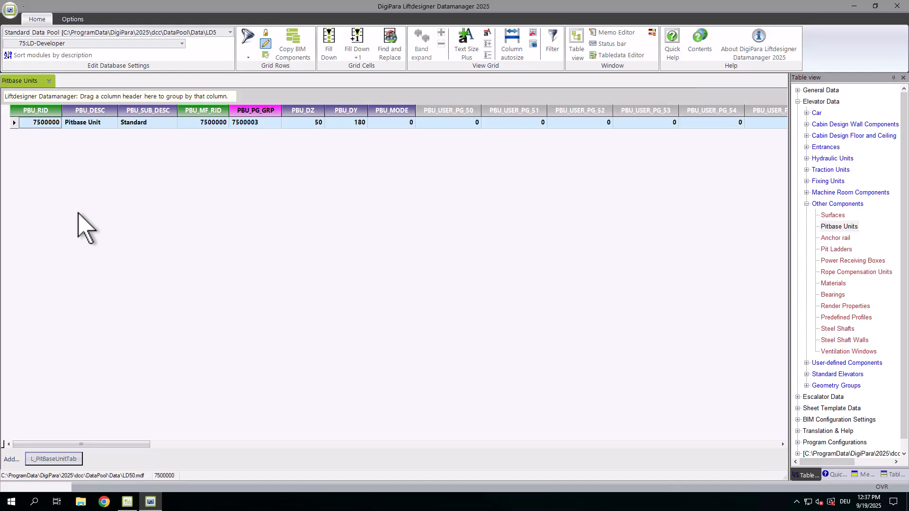
Step: Rename the copied pitbase unit's description to PL-Training: Pitbase Unit Example 1 and widen the column
{"action": "left_click", "coordinate": [95, 122]}
{"action": "left_click", "coordinate": [108, 123]}
{"action": "left_click_drag", "start_coordinate": [107, 124], "coordinate": [70, 123]}
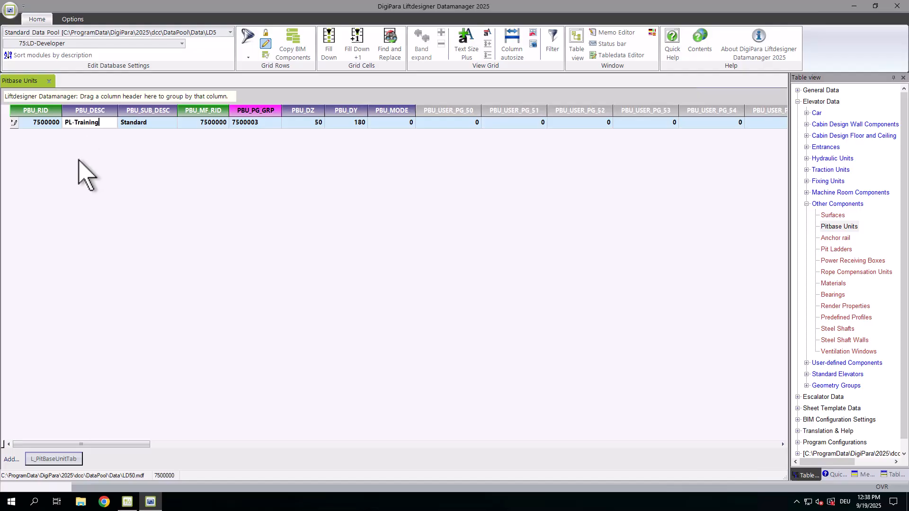
{"action": "type", "text": "PL-Training: Pitbase Un"}
{"action": "left_click_drag", "start_coordinate": [118, 108], "coordinate": [199, 121]}
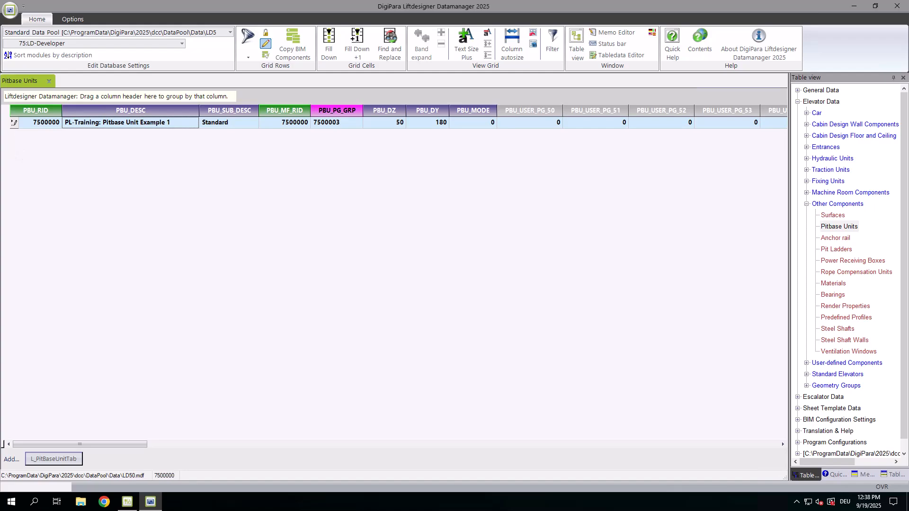
{"action": "left_click", "coordinate": [15, 125]}
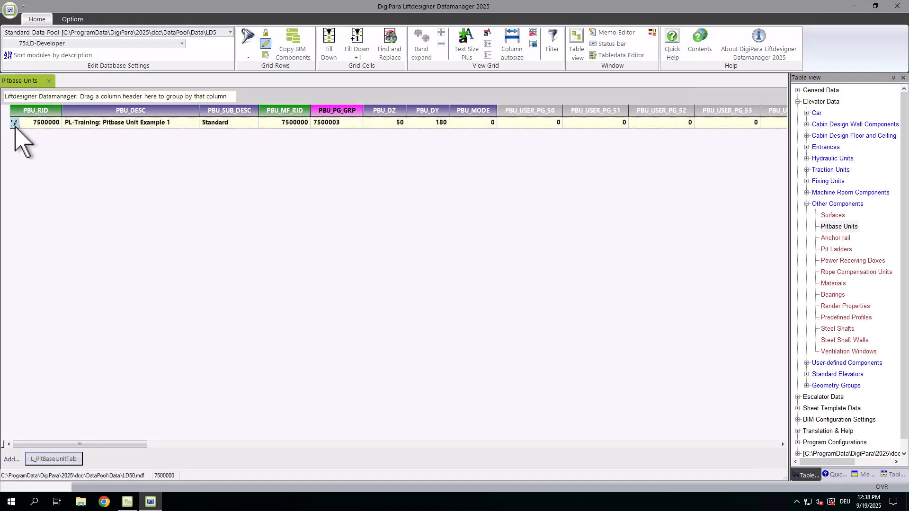
Step: Open the Anchor rail table and return to the Pitbase Units table
{"action": "left_click", "coordinate": [835, 237]}
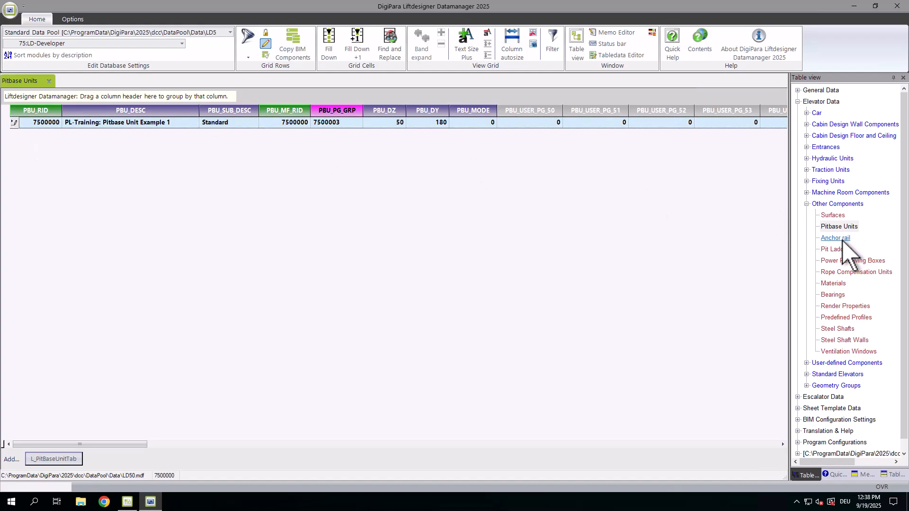
{"action": "left_click", "coordinate": [21, 81]}
{"action": "left_click", "coordinate": [14, 124]}
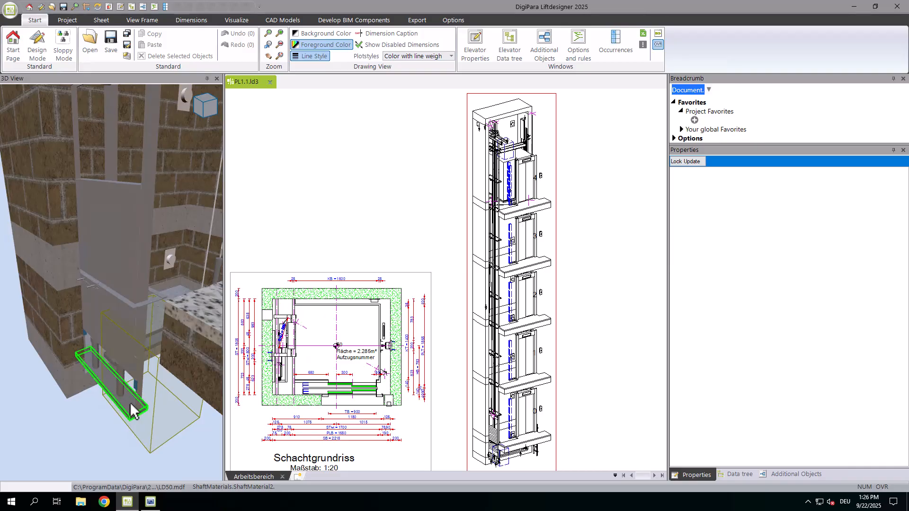
Step: Replace the shaft's pit base unit with PL-Training: Pitbase Unit Example 1 from the LD-Developer module
{"action": "left_click", "coordinate": [130, 402]}
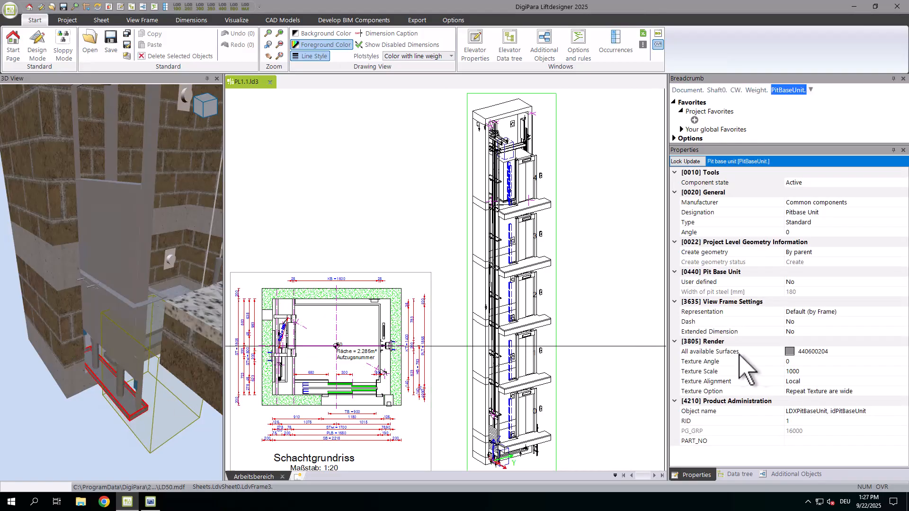
{"action": "left_click", "coordinate": [811, 421]}
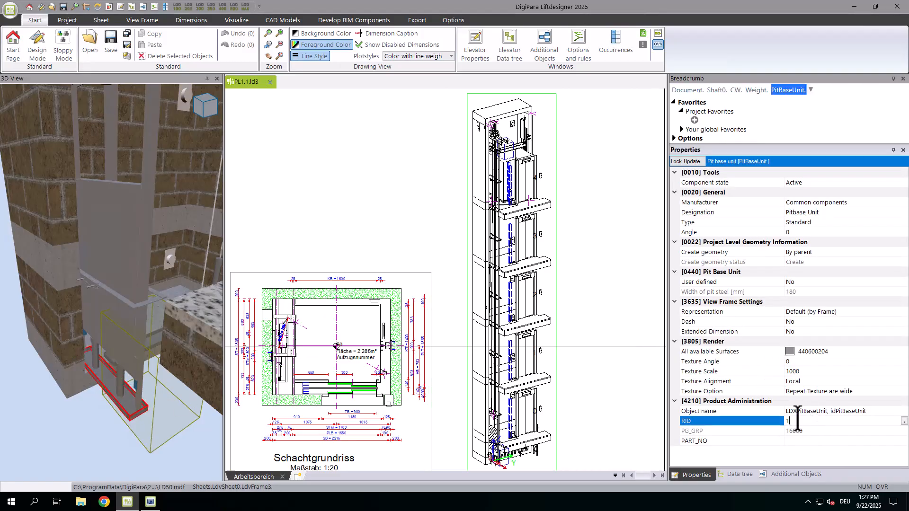
{"action": "left_click", "coordinate": [904, 420]}
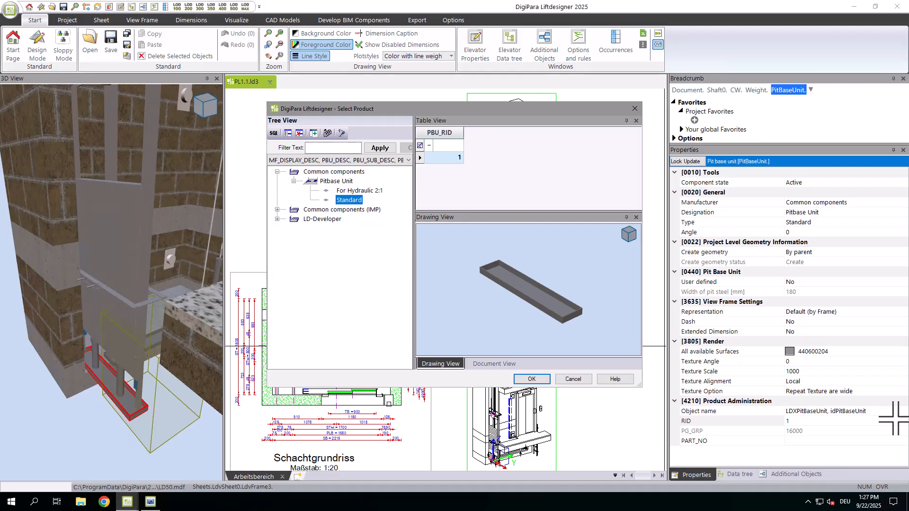
{"action": "left_click", "coordinate": [277, 219]}
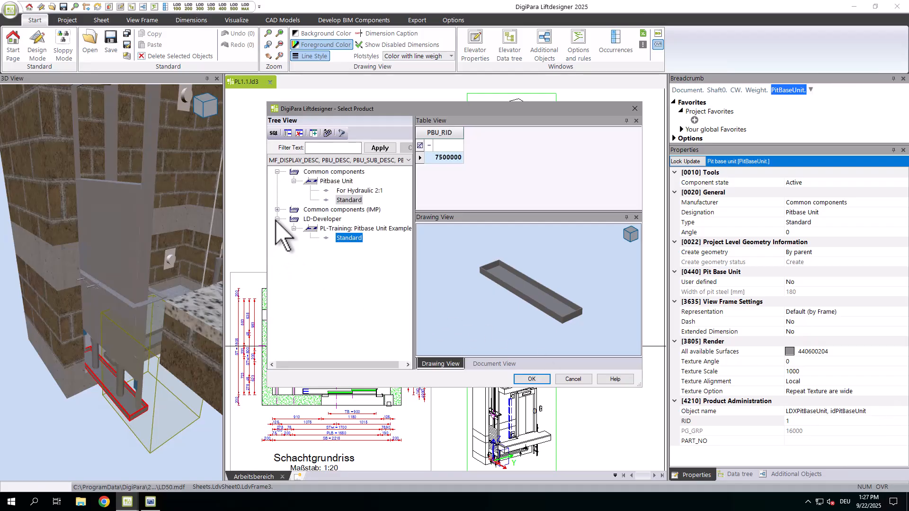
{"action": "left_click", "coordinate": [357, 229]}
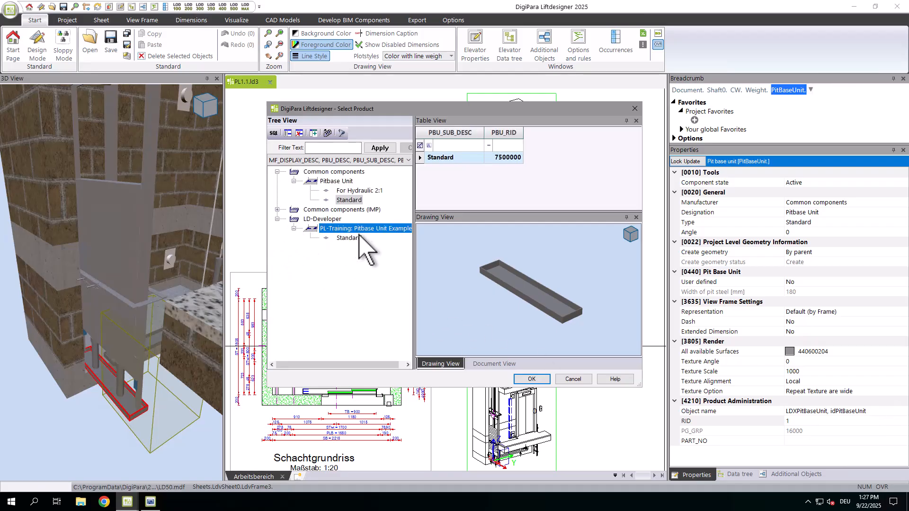
{"action": "left_click", "coordinate": [527, 379]}
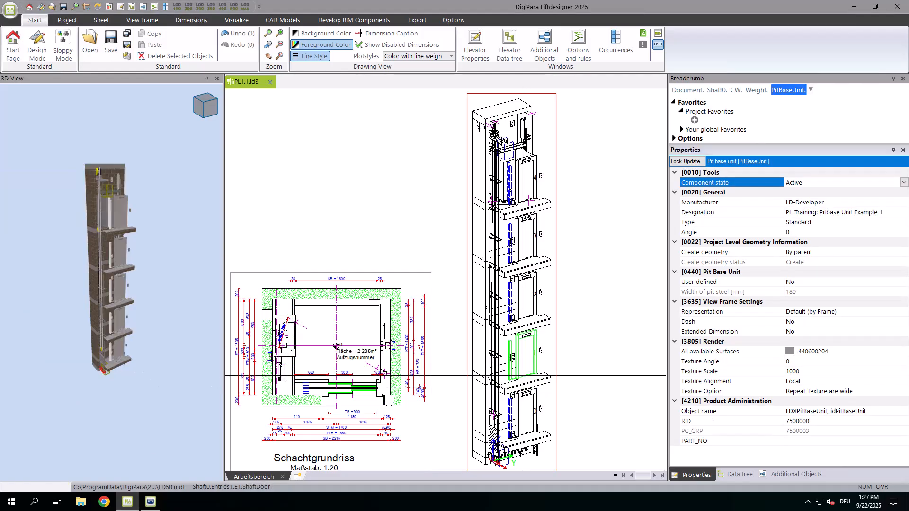
Step: Set the pit base unit's RID to 7500000 by pasting the value
{"action": "scroll", "coordinate": [98, 376], "scroll_direction": "up", "scroll_amount": 5}
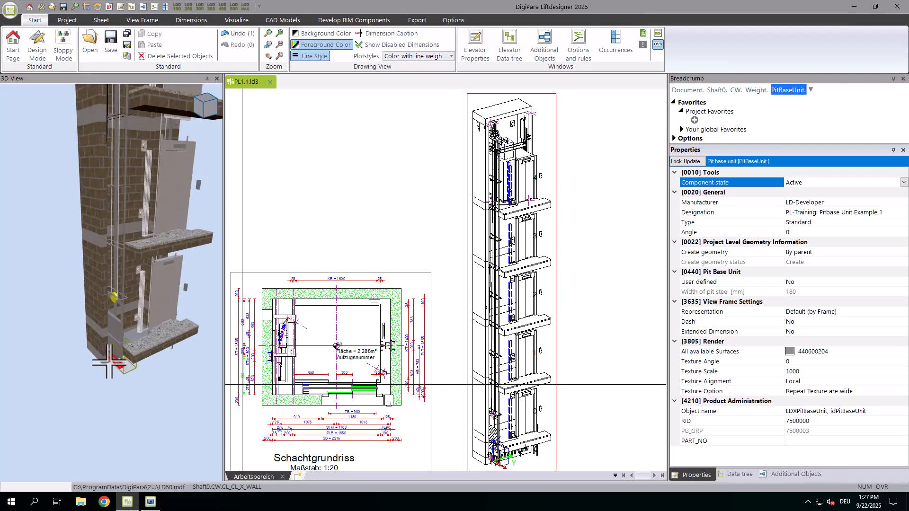
{"action": "scroll", "coordinate": [109, 364], "scroll_direction": "up", "scroll_amount": 4}
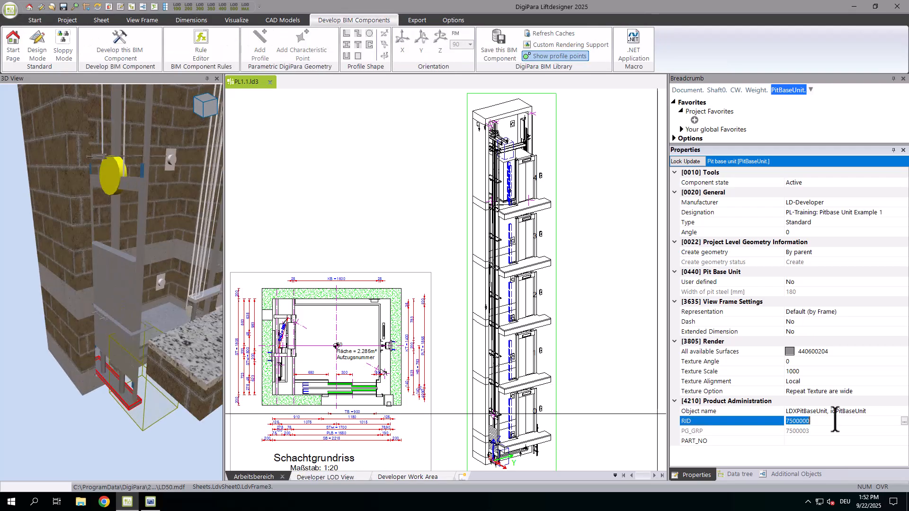
{"action": "key", "text": "Return"}
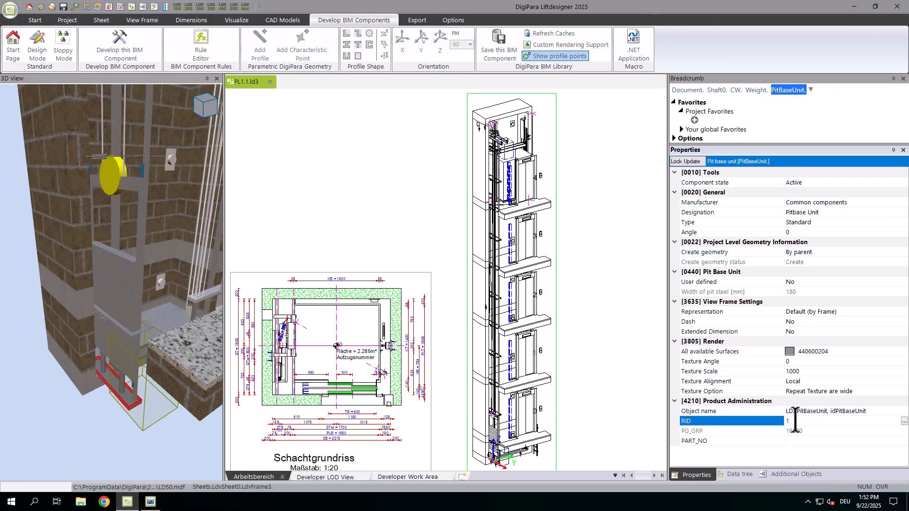
{"action": "left_click_drag", "start_coordinate": [795, 422], "coordinate": [771, 425]}
{"action": "key", "text": "ctrl+v"}
{"action": "key", "text": "Return"}
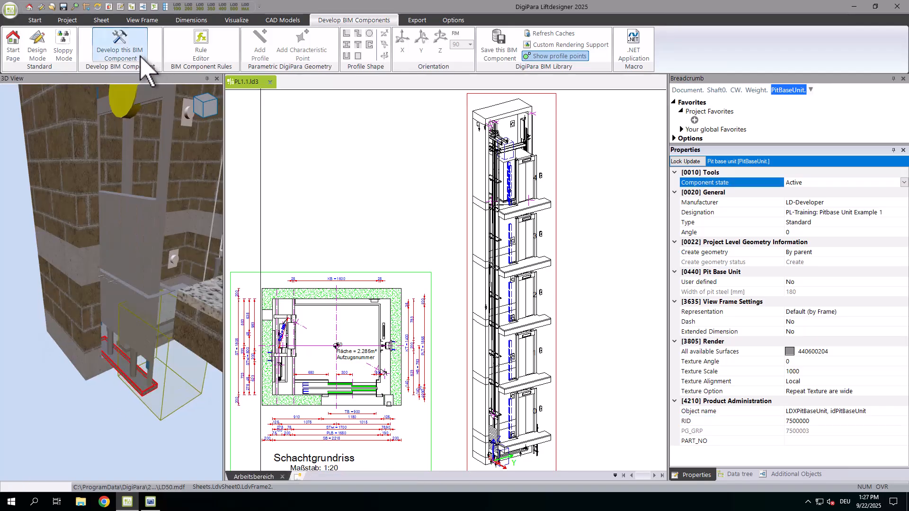
Step: Start developing the pit base unit as a BIM component and review the Developer LOD View and Work Area
{"action": "left_click", "coordinate": [141, 56]}
{"action": "left_click", "coordinate": [140, 56]}
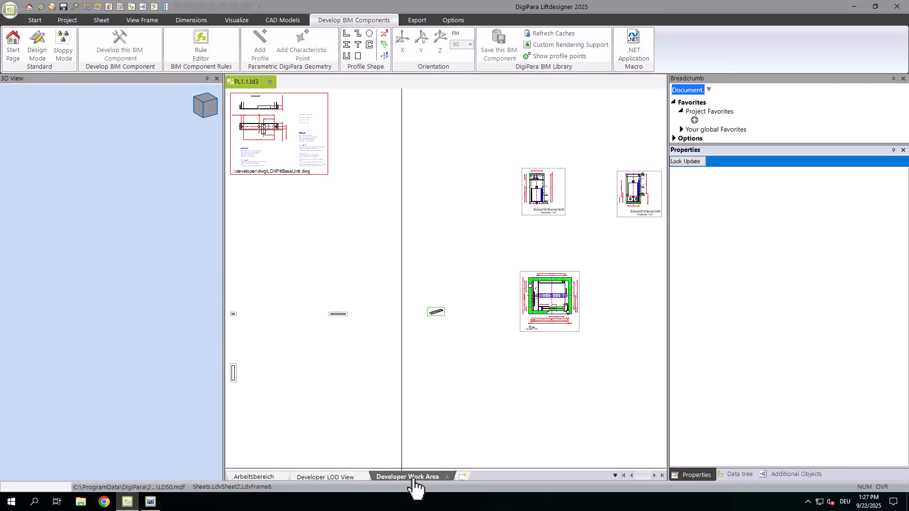
{"action": "left_click", "coordinate": [316, 477]}
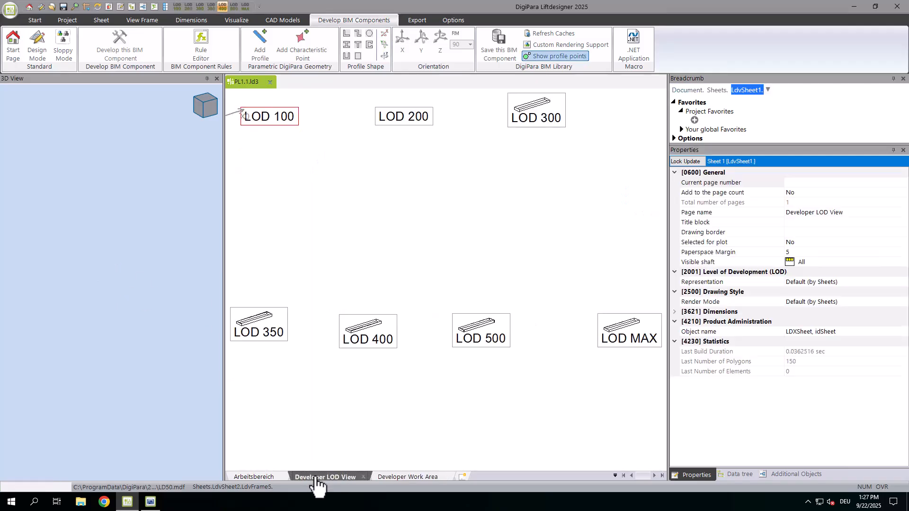
{"action": "left_click", "coordinate": [405, 478]}
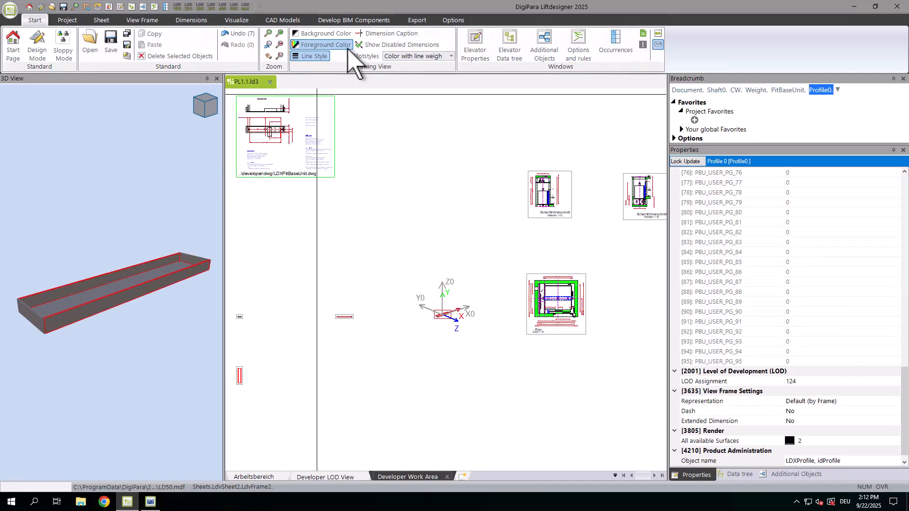
Step: Open the Rule Editor for Profile 0 and close it
{"action": "left_click", "coordinate": [365, 21]}
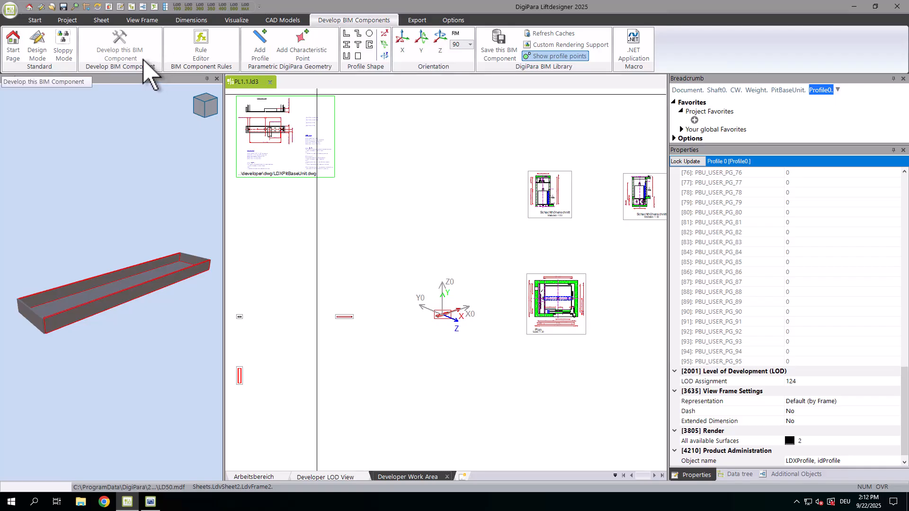
{"action": "left_click", "coordinate": [210, 54]}
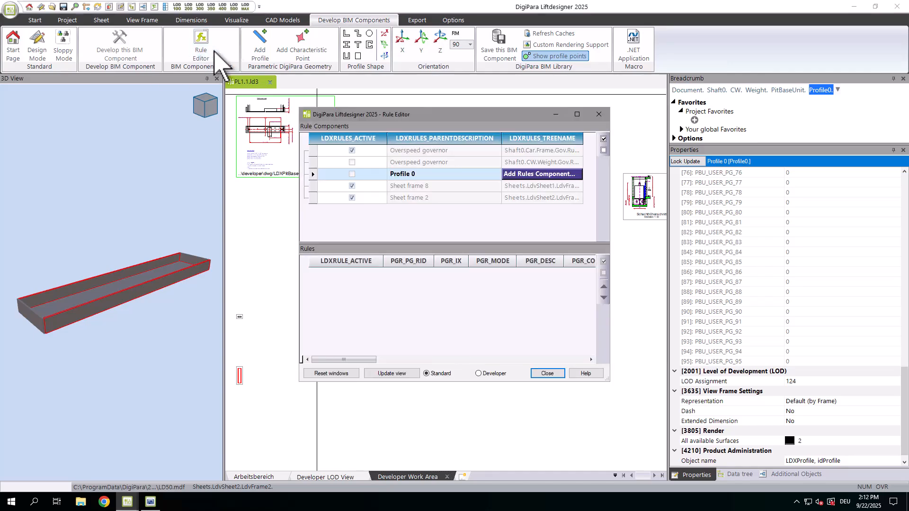
{"action": "left_click", "coordinate": [599, 114]}
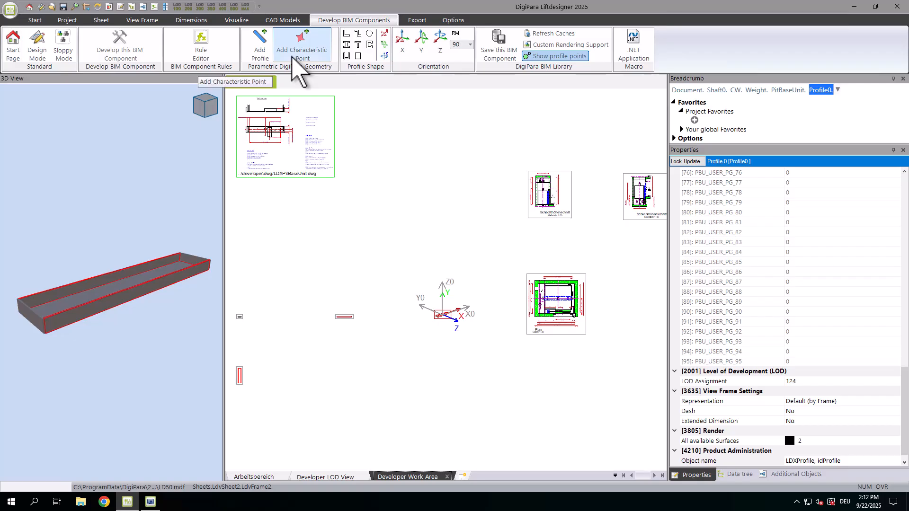
Step: Switch Profile 0 to a solid rectangular profile shape
{"action": "left_click", "coordinate": [293, 56]}
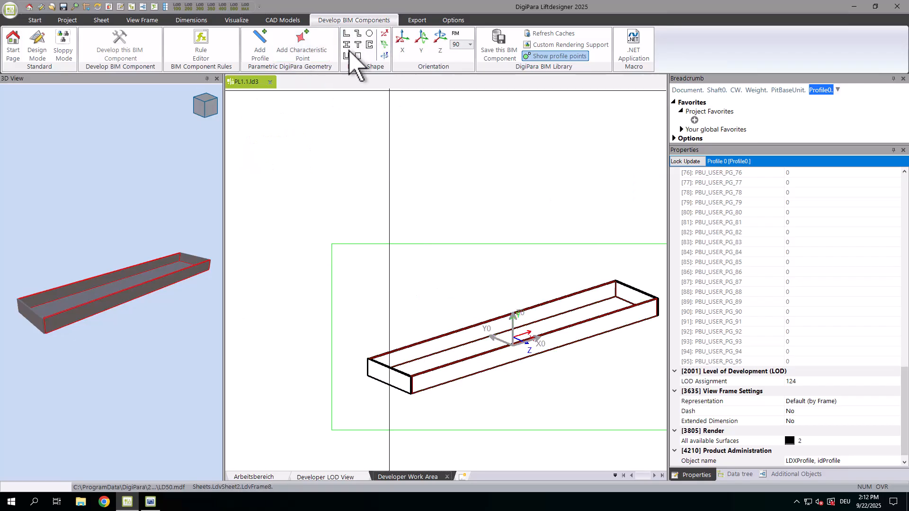
{"action": "left_click", "coordinate": [385, 34]}
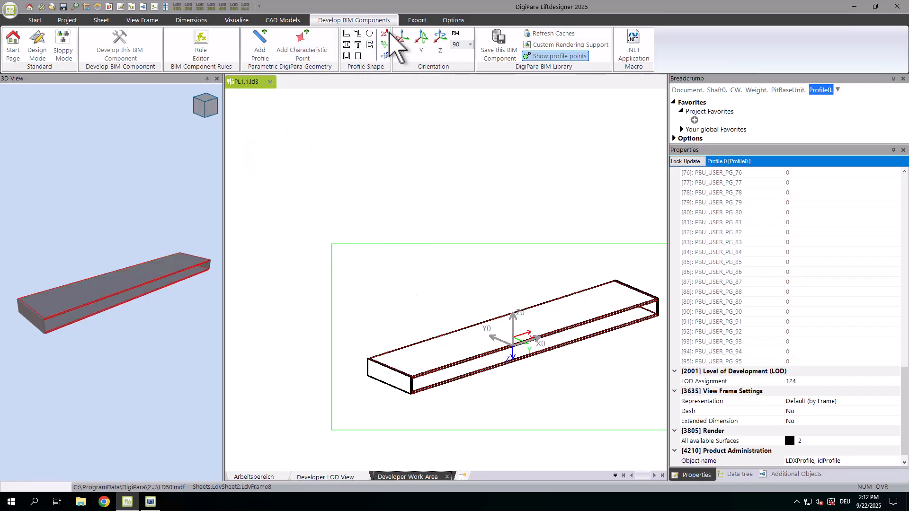
{"action": "left_click", "coordinate": [387, 31]}
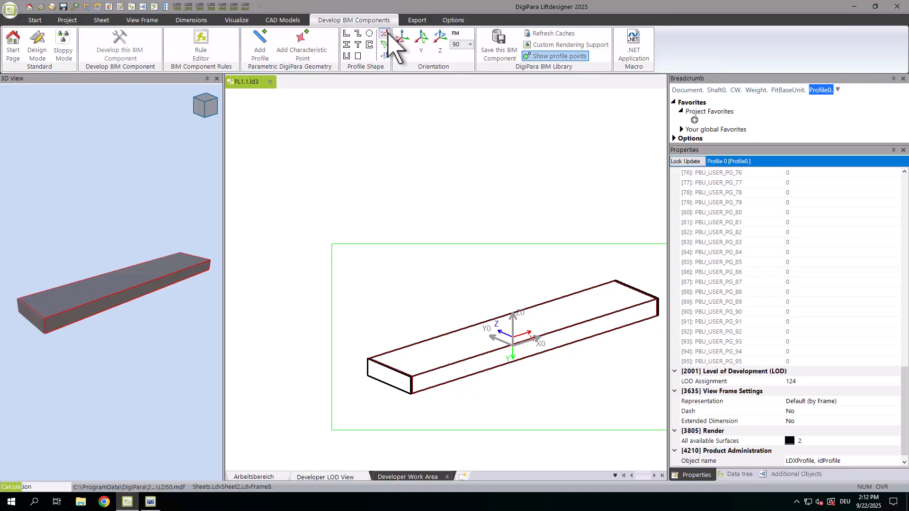
Step: Switch Profile 0 to an open channel profile shape and try rotating it about the X axis in 90° steps
{"action": "left_click", "coordinate": [387, 33]}
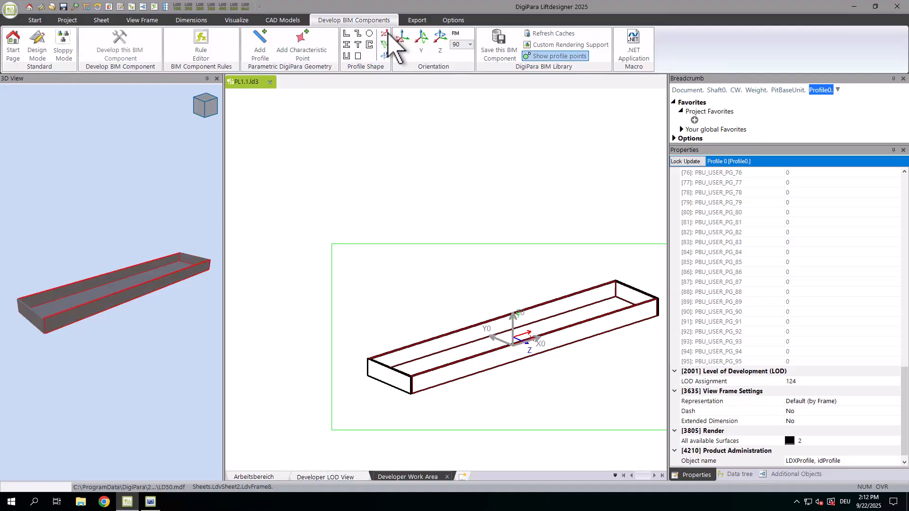
{"action": "left_click", "coordinate": [410, 54]}
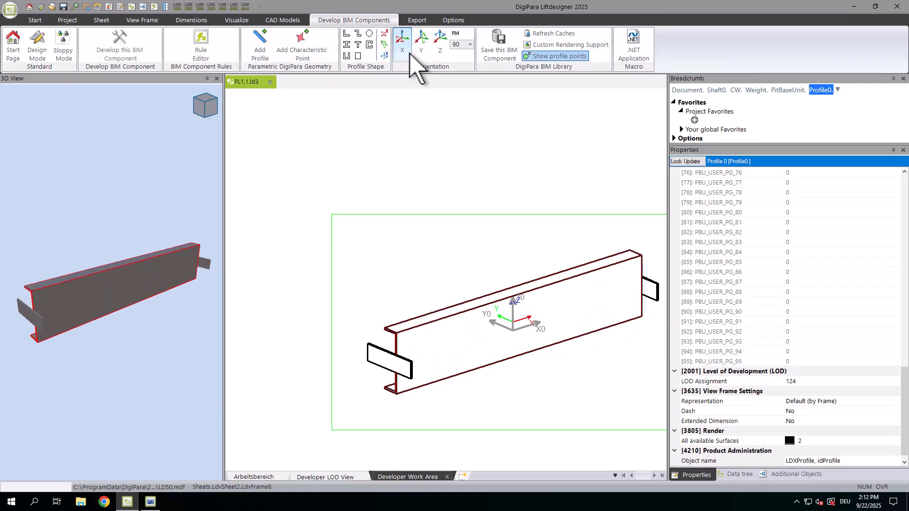
{"action": "left_click", "coordinate": [410, 54]}
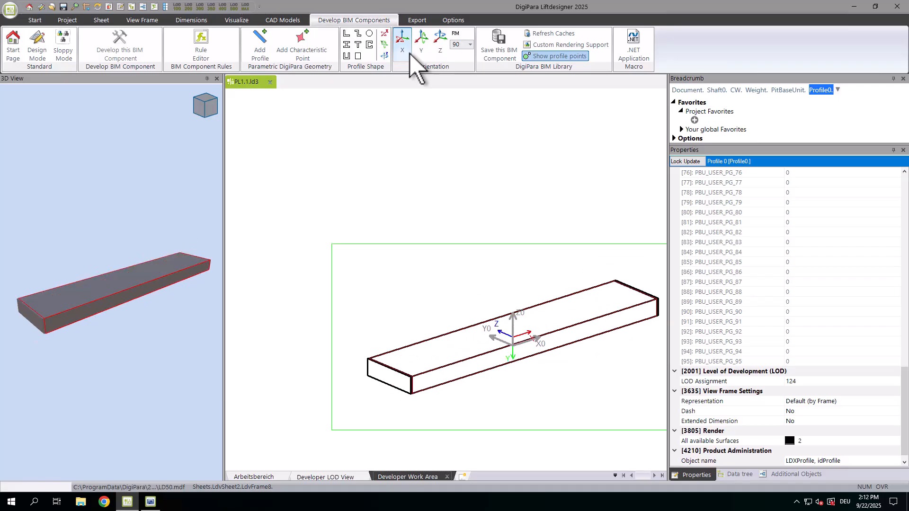
{"action": "left_click", "coordinate": [410, 54]}
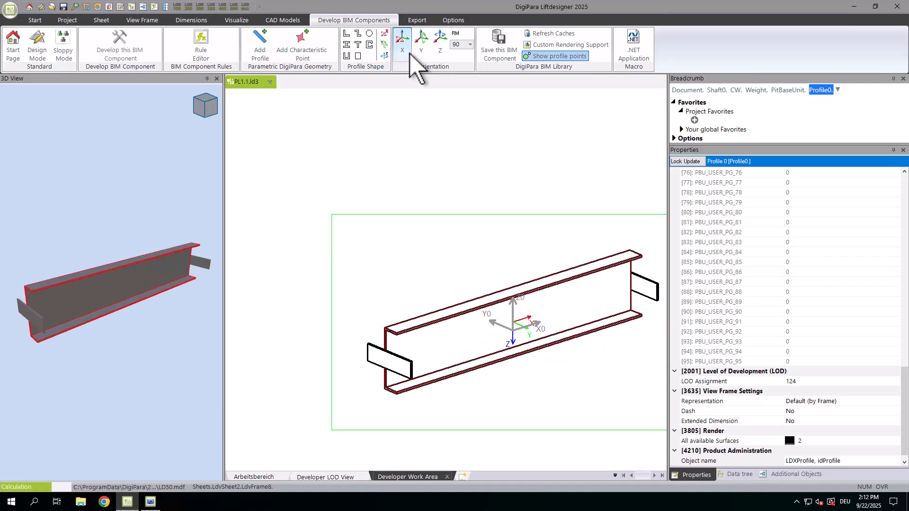
{"action": "left_click", "coordinate": [410, 54]}
{"action": "left_click", "coordinate": [458, 45]}
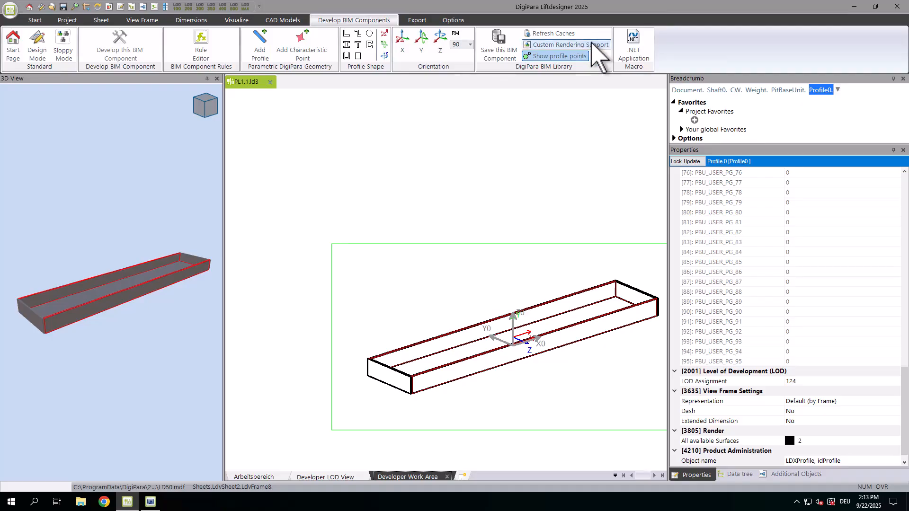
Step: Add a new surface under MyGroup in Custom Rendering Support and set its colour to black
{"action": "left_click", "coordinate": [605, 45]}
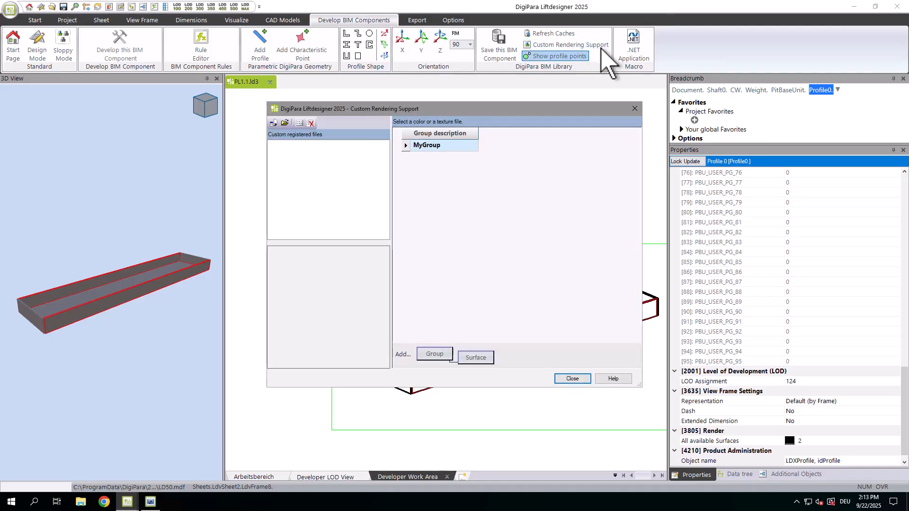
{"action": "left_click", "coordinate": [466, 357]}
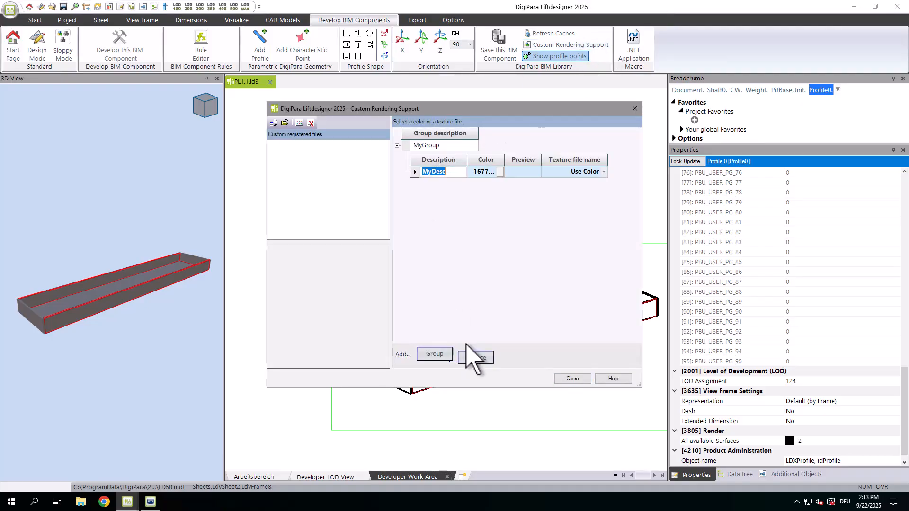
{"action": "left_click", "coordinate": [496, 172]}
{"action": "left_click", "coordinate": [528, 152]}
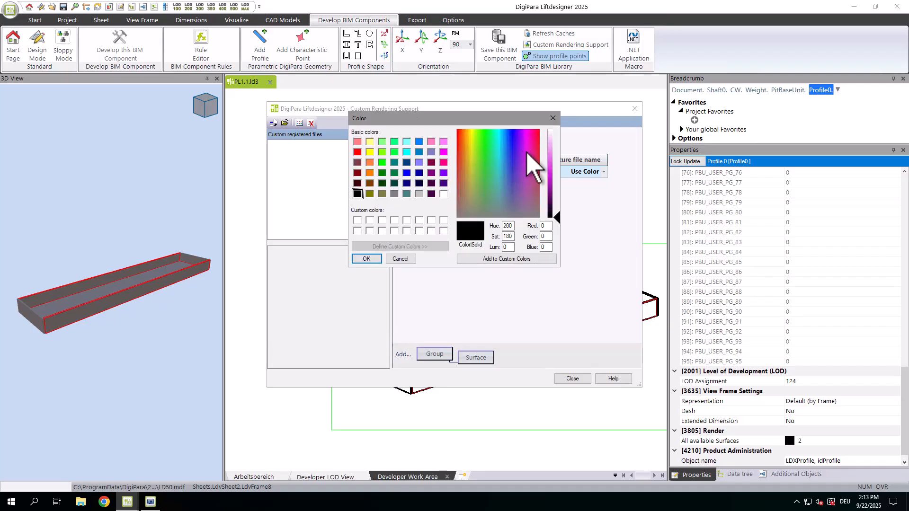
{"action": "left_click", "coordinate": [366, 258]}
{"action": "left_click", "coordinate": [572, 378]}
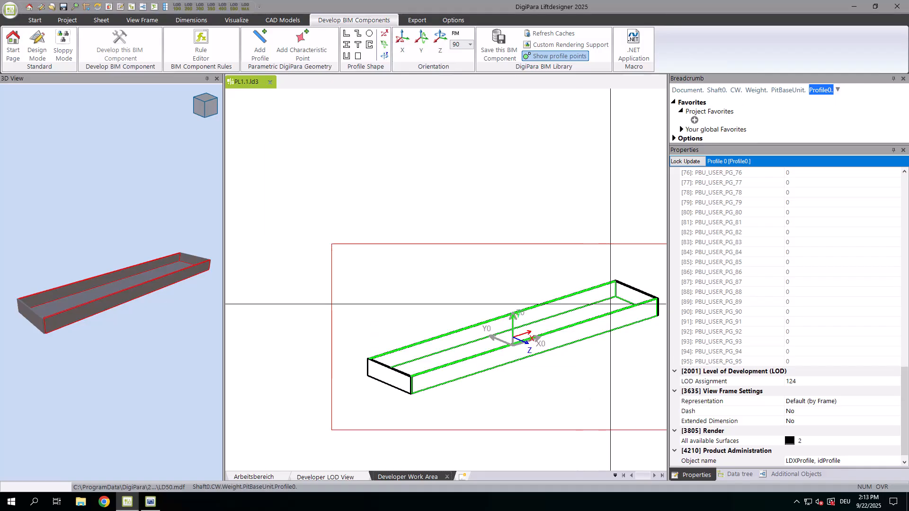